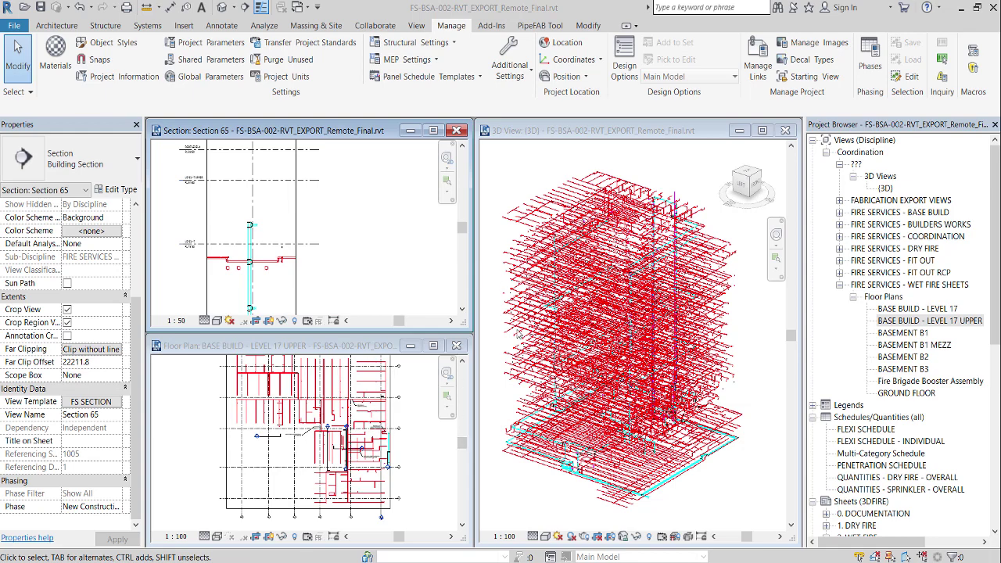
# Enable IncludeInCalcs for only the sprinklers on the two adjacent upper-left branch pipes in the Level 17 Upper plan, isolating them with a category filter.
pyautogui.scroll(6, 259, 367)
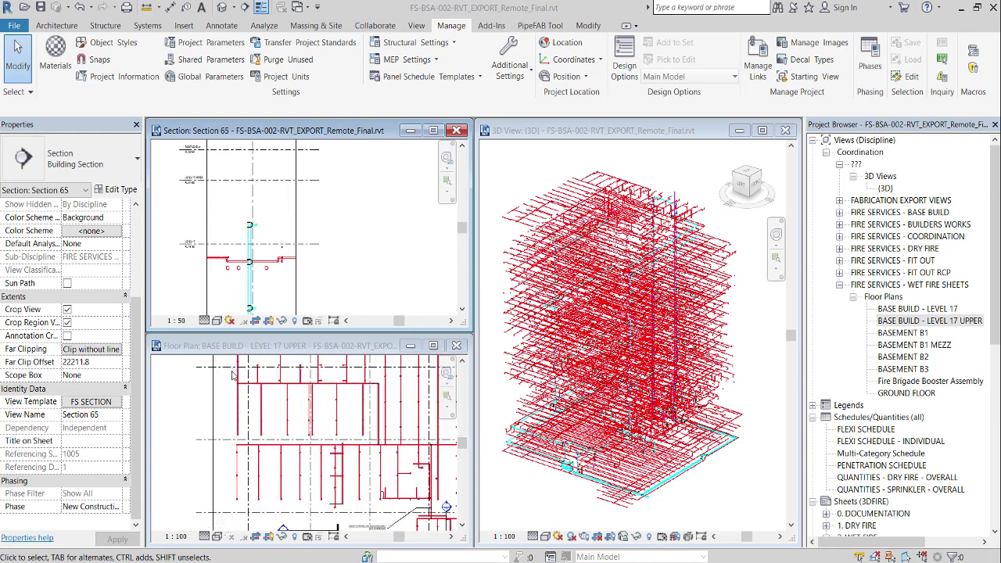
pyautogui.click(295, 378)
pyautogui.moveTo(291, 366); pyautogui.dragTo(210, 488)
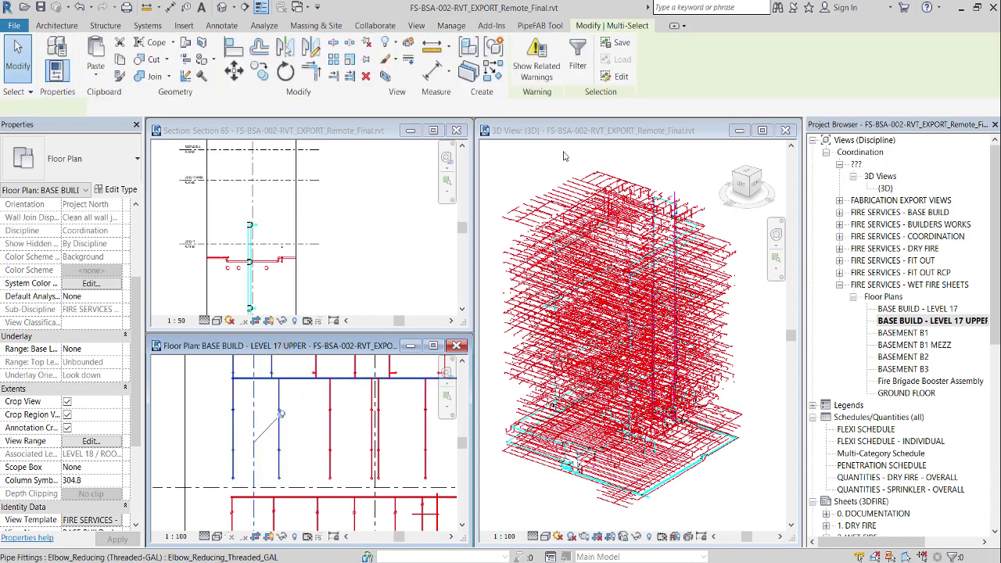
pyautogui.click(579, 59)
pyautogui.click(576, 158)
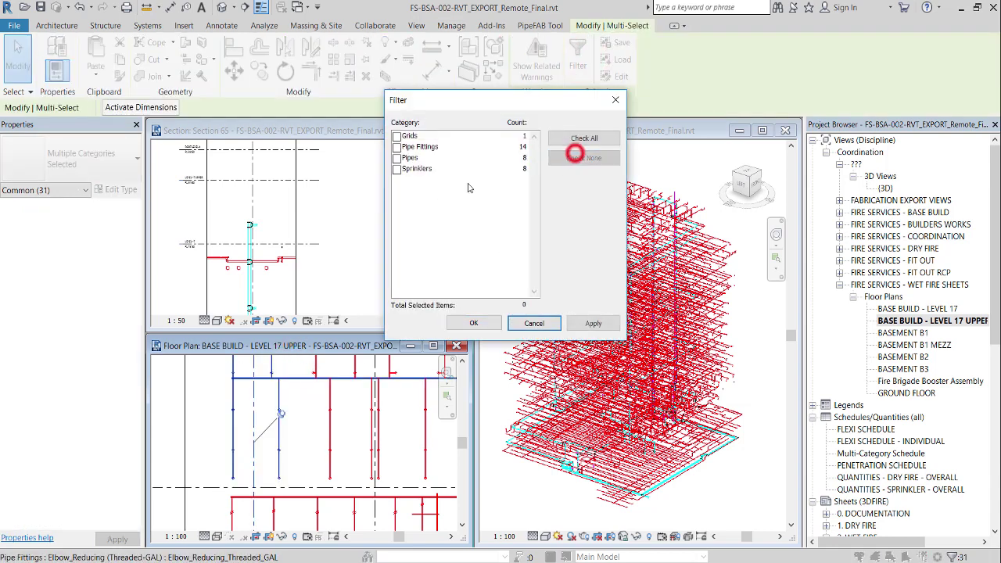
pyautogui.click(396, 169)
pyautogui.click(593, 324)
pyautogui.click(473, 323)
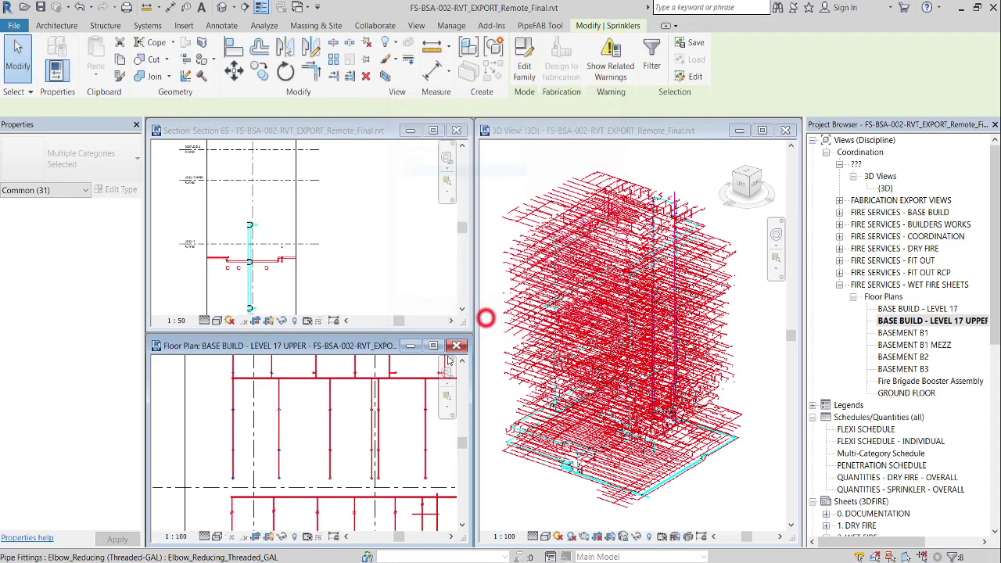
pyautogui.scroll(-3, 79, 454)
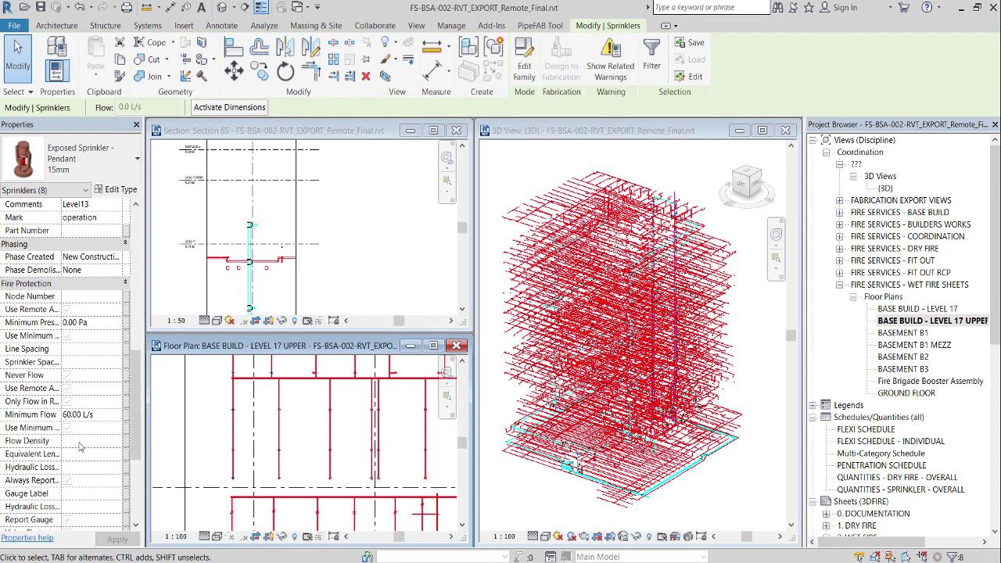
pyautogui.scroll(-3, 79, 447)
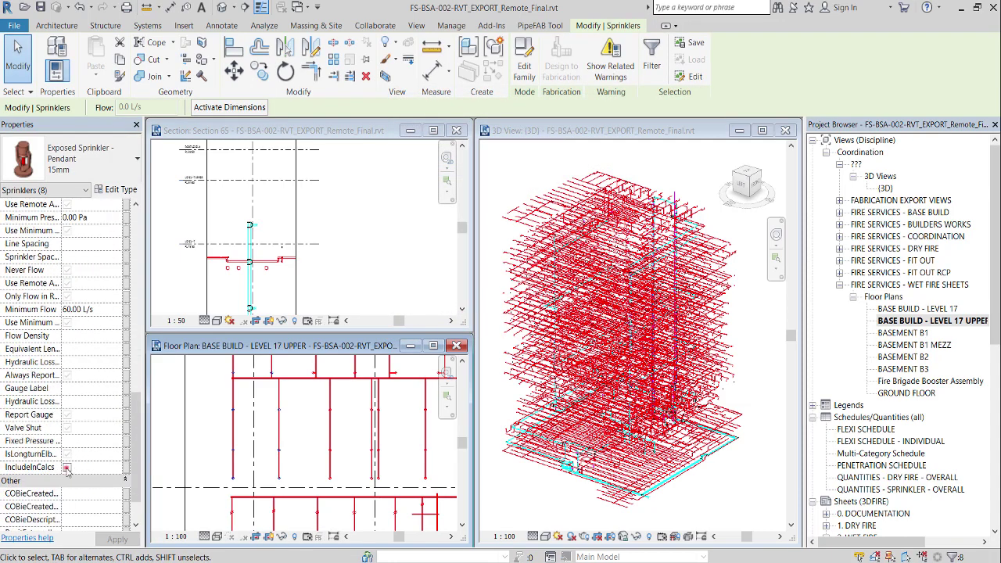
pyautogui.click(66, 467)
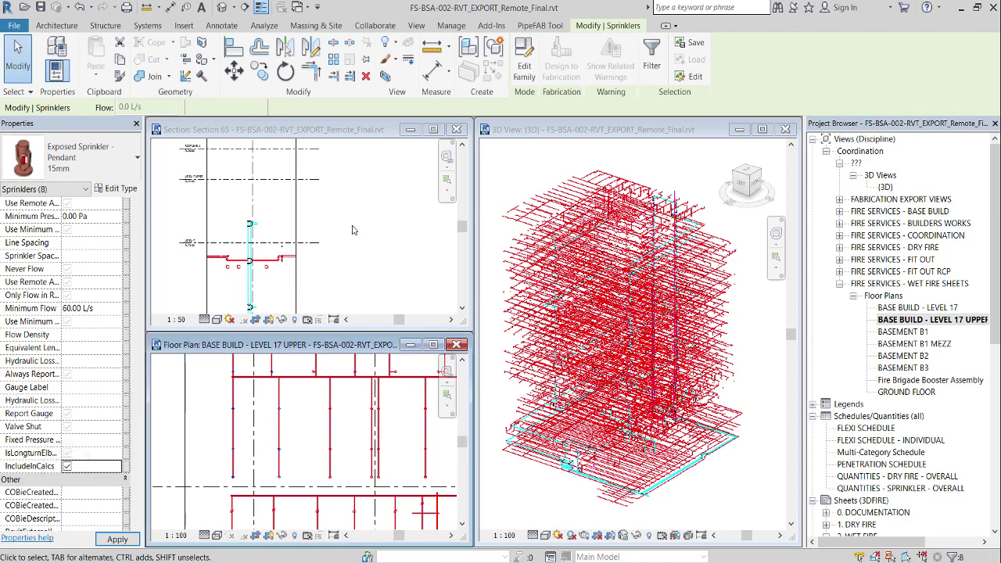
# Enable IncludeInCalcs for the Ø65 Landing Valve-Horizontal(R-L) beside the riser in the Level 17 Upper plan.
pyautogui.scroll(-4, 403, 500)
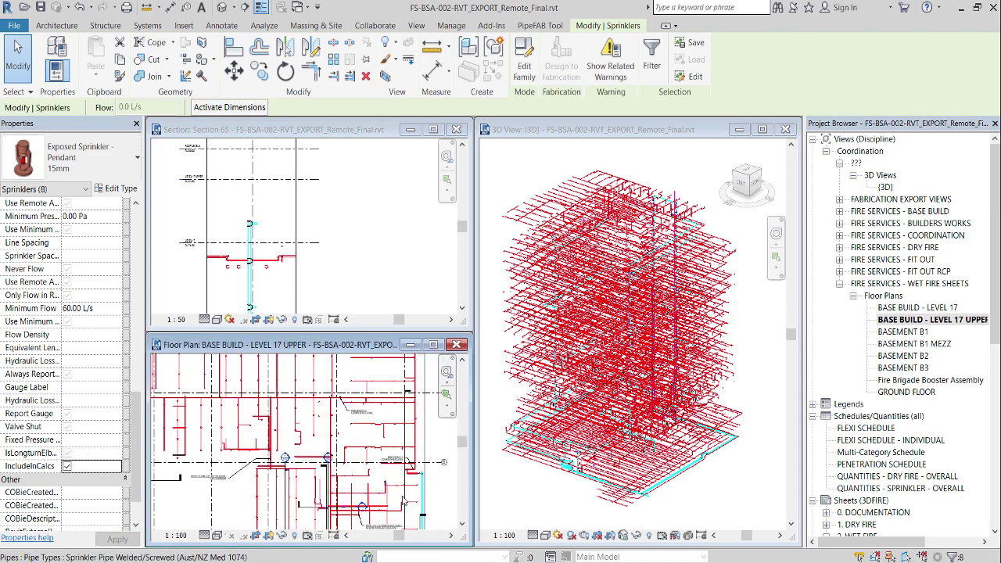
pyautogui.scroll(6, 404, 500)
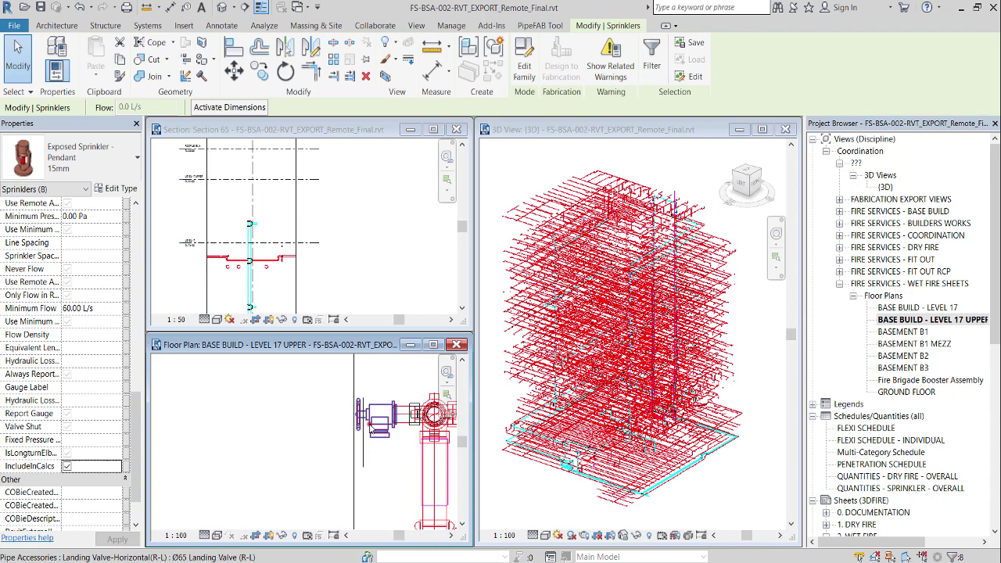
pyautogui.click(371, 424)
pyautogui.click(68, 454)
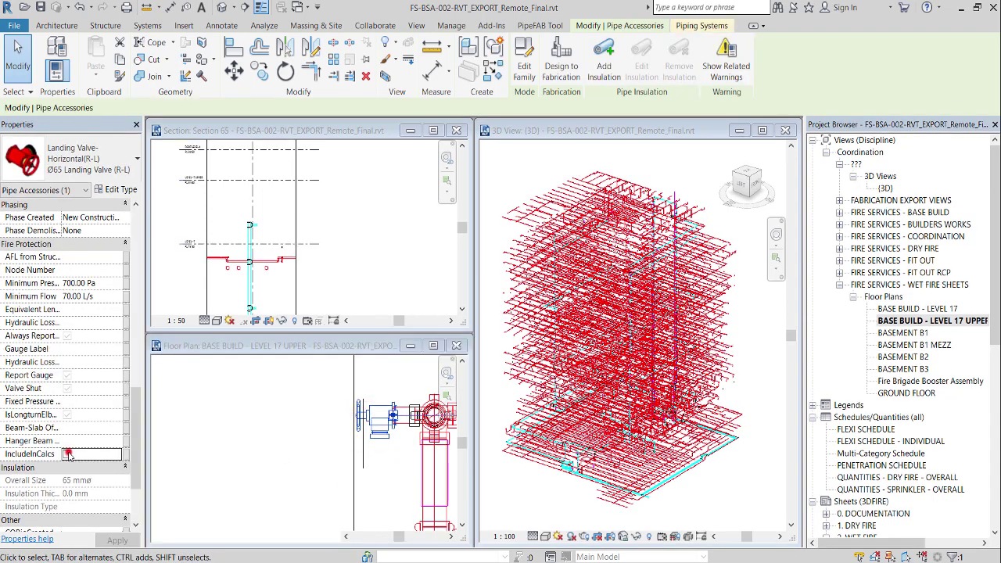
pyautogui.click(68, 454)
pyautogui.scroll(-2, 403, 489)
# Enable IncludeInCalcs for the Ø65 Landing Valve-Horizontal(L-R) at the top of the riser in Section 65.
pyautogui.click(345, 280)
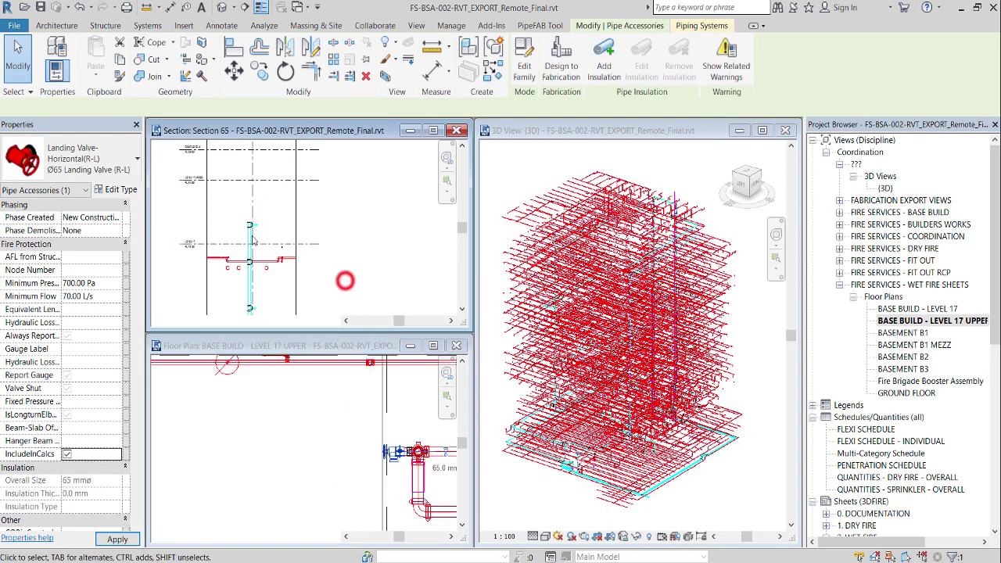
pyautogui.scroll(4, 252, 240)
pyautogui.click(294, 244)
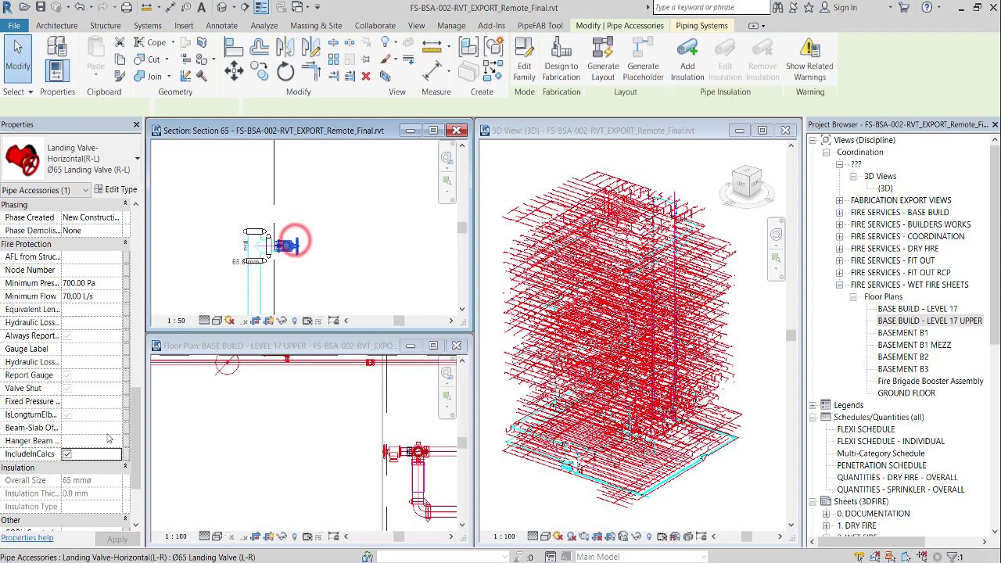
pyautogui.click(68, 454)
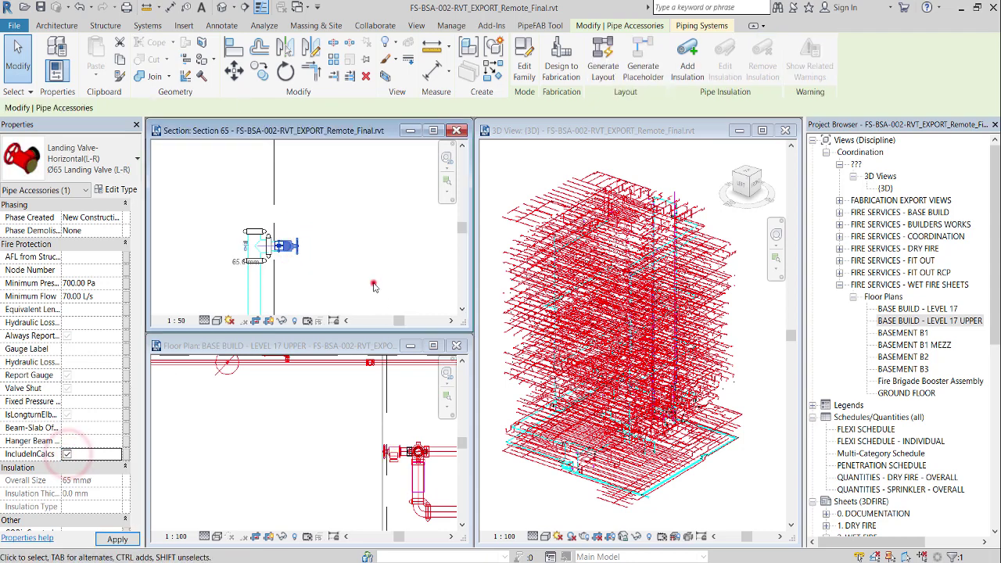
pyautogui.click(313, 279)
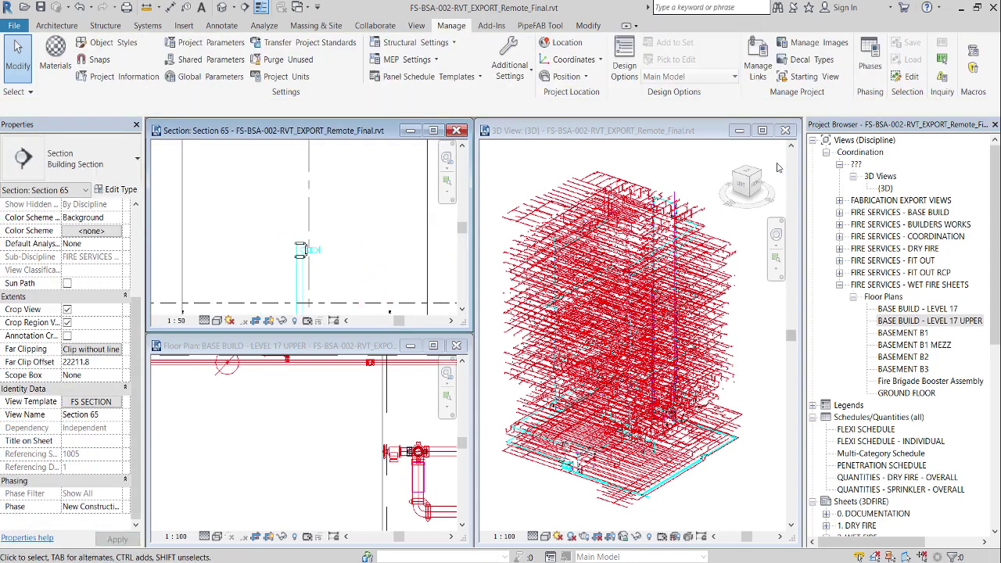
# Close the Section 65 and Level 17 Upper plan views, leaving the 3D view open on the pump set.
pyautogui.scroll(6, 599, 468)
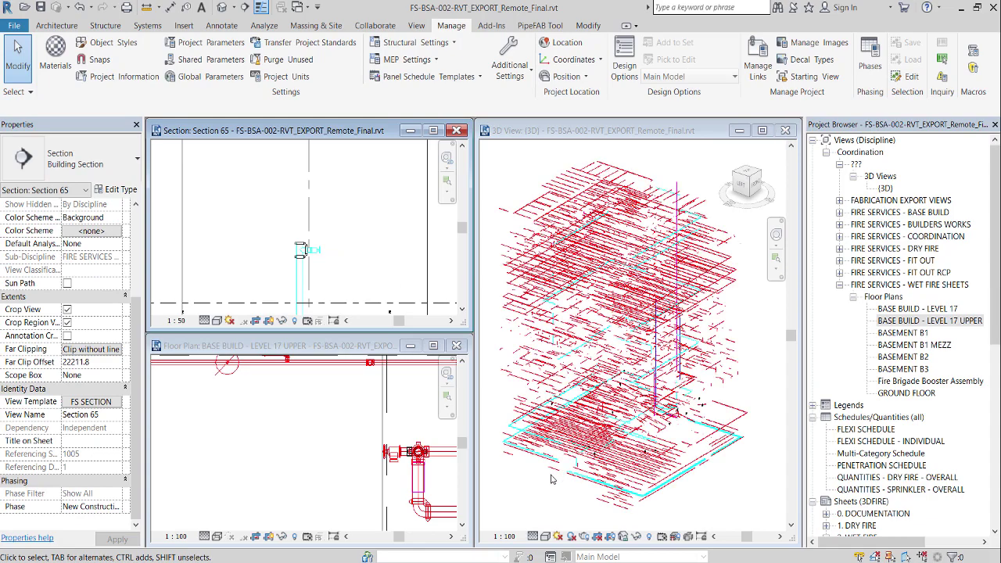
pyautogui.scroll(6, 592, 469)
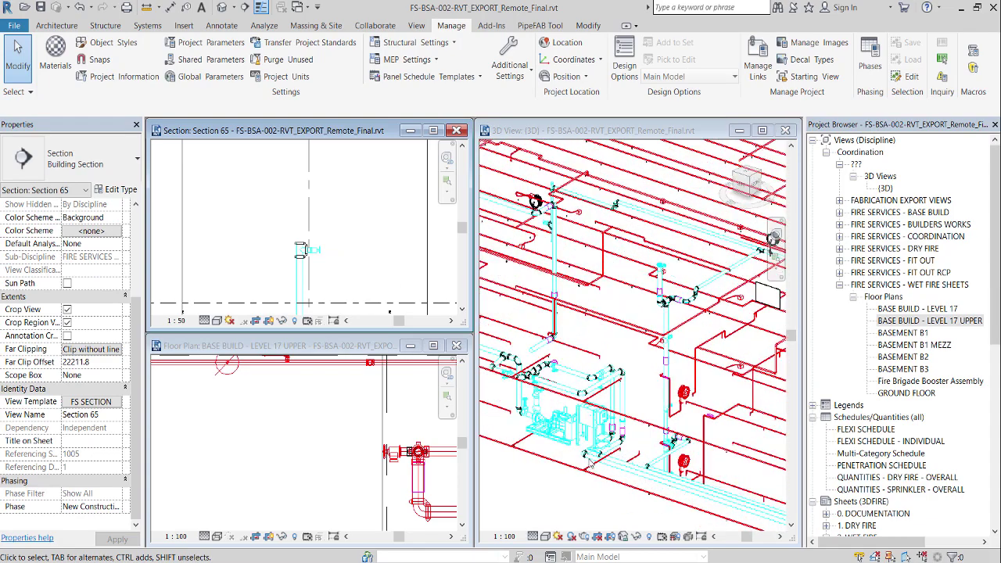
pyautogui.scroll(4, 529, 273)
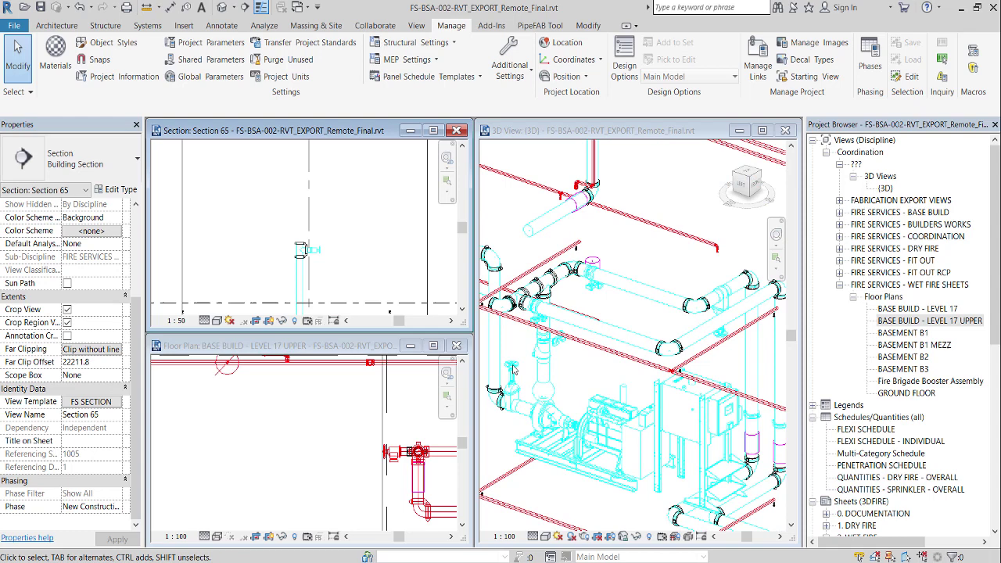
pyautogui.click(457, 129)
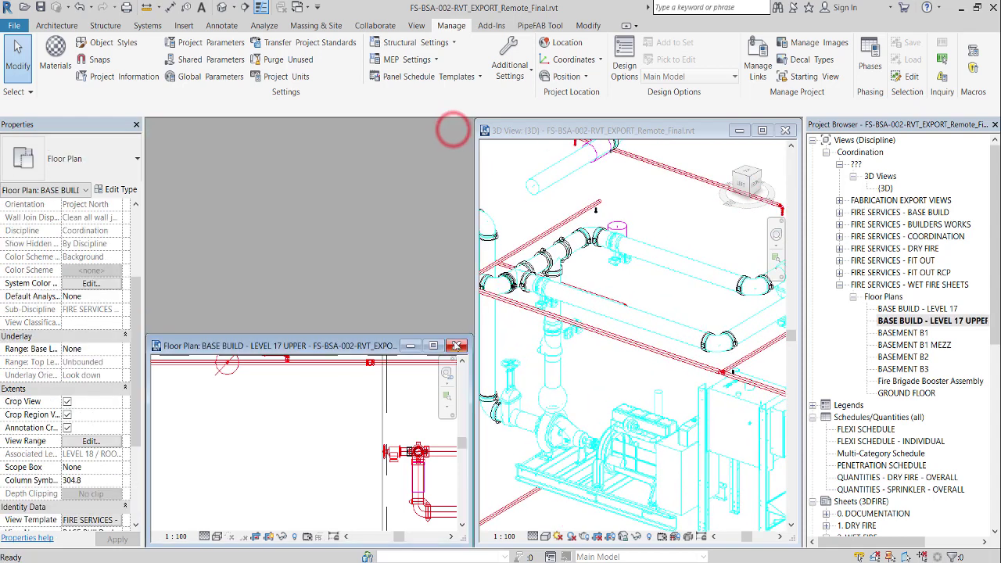
pyautogui.click(456, 345)
# Run Filter Calc. View from the vertical pipe above the pump, answering No to the hidden elements question.
pyautogui.click(561, 31)
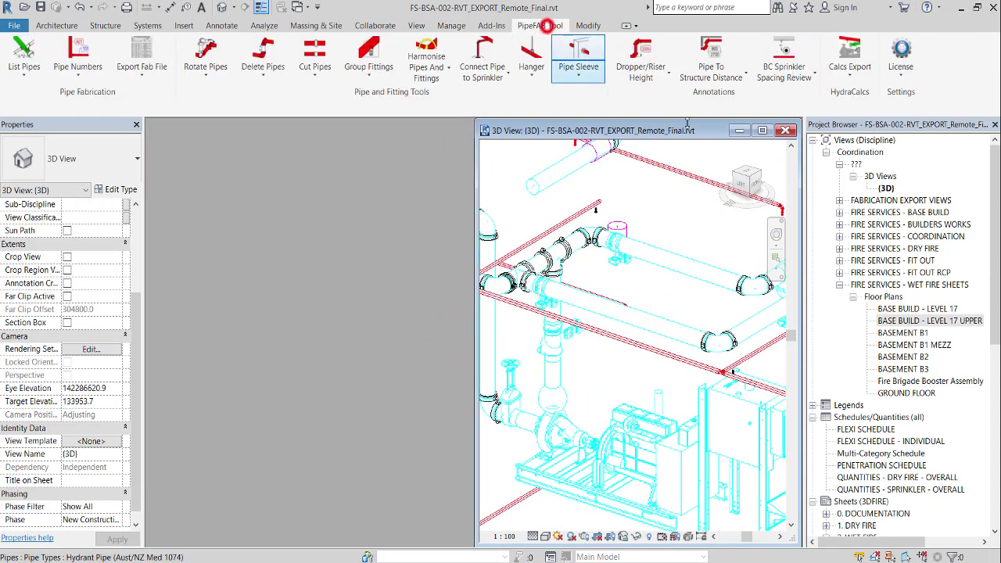
pyautogui.click(850, 70)
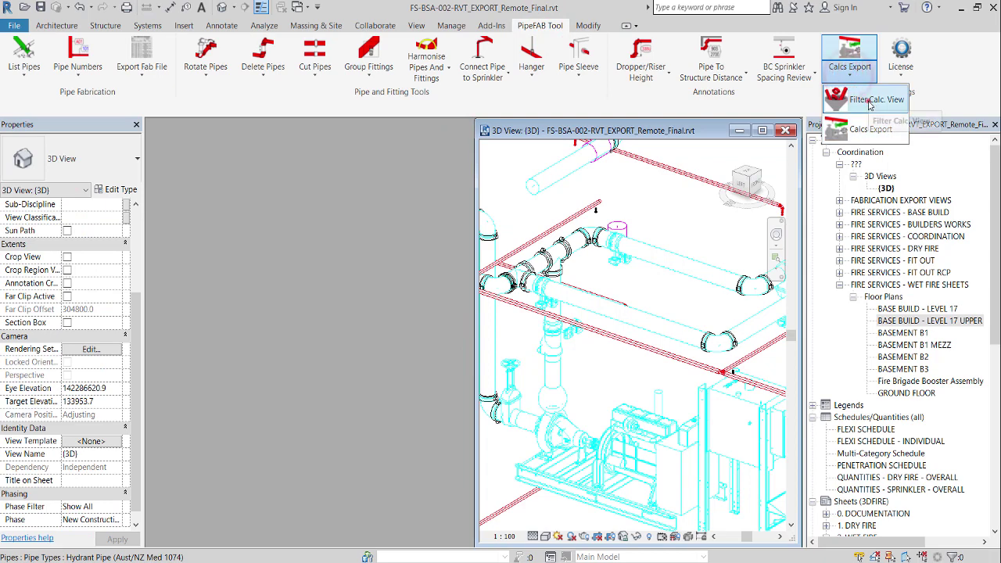
pyautogui.click(873, 101)
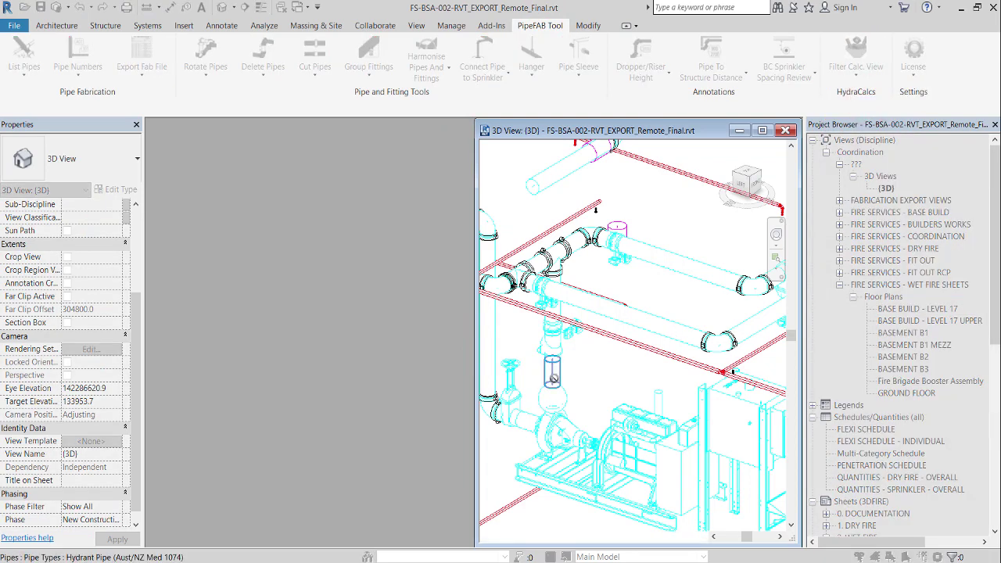
pyautogui.click(553, 375)
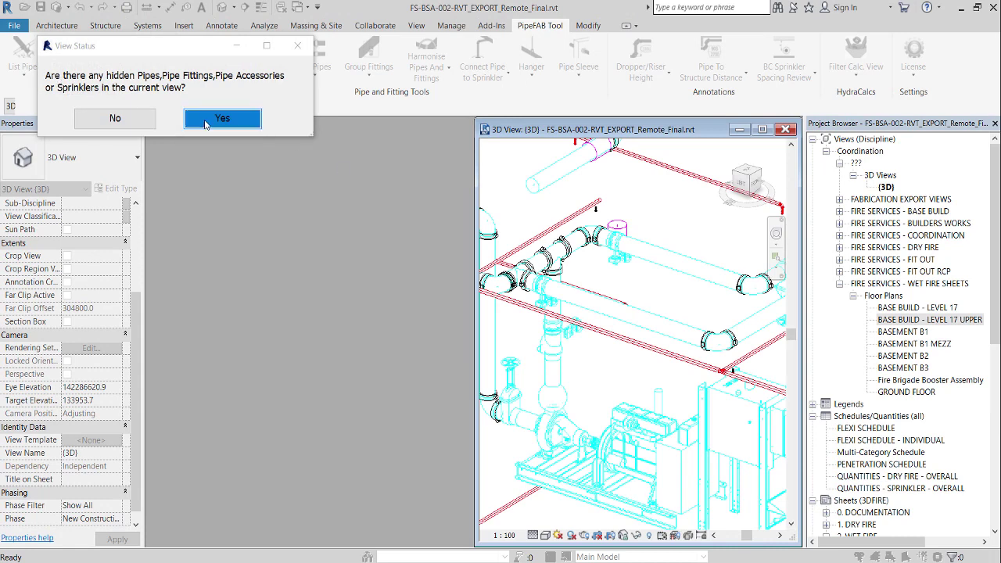
pyautogui.click(115, 118)
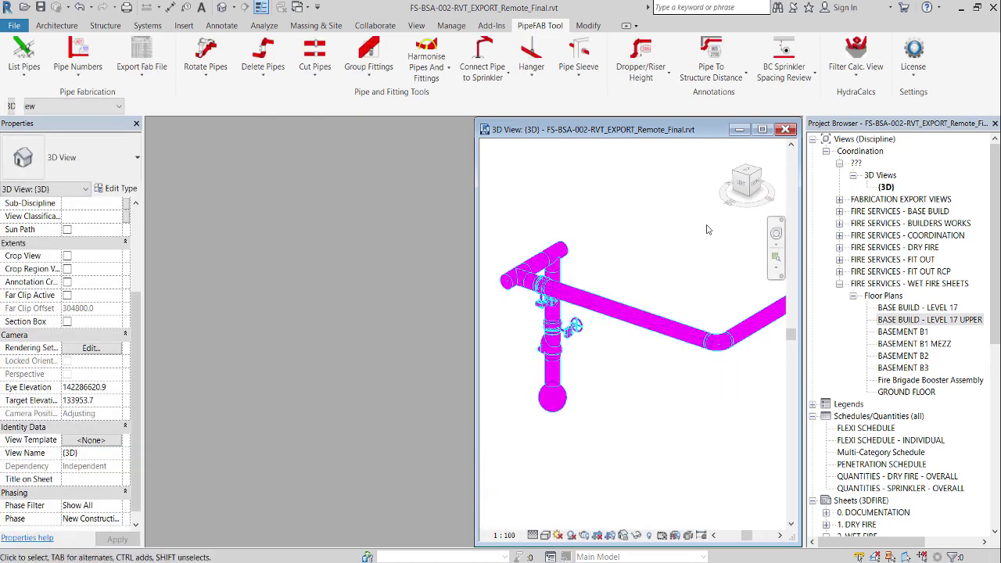
# Maximise the 3D view and examine the filtered pipe network from the pump through the risers to the sprinklers and landing valves.
pyautogui.click(761, 129)
pyautogui.scroll(-5, 382, 370)
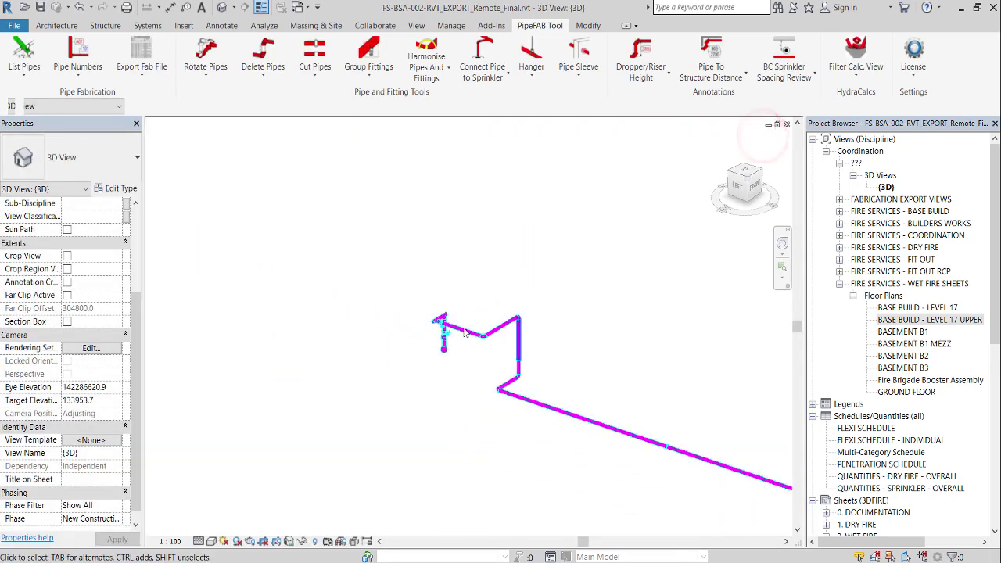
pyautogui.scroll(5, 427, 401)
pyautogui.scroll(2, 427, 402)
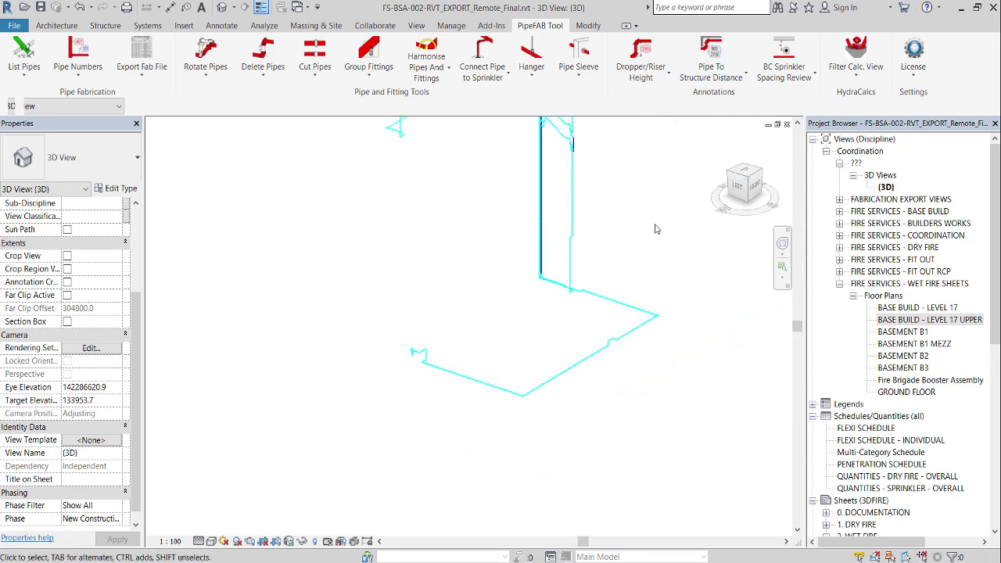
pyautogui.moveTo(427, 402)
pyautogui.mouseDown(button='middle')
pyautogui.moveTo(619, 365)
pyautogui.moveTo(548, 458)
pyautogui.moveTo(347, 521)
pyautogui.moveTo(398, 420)
pyautogui.mouseUp(button='middle')
pyautogui.scroll(10, 426, 205)
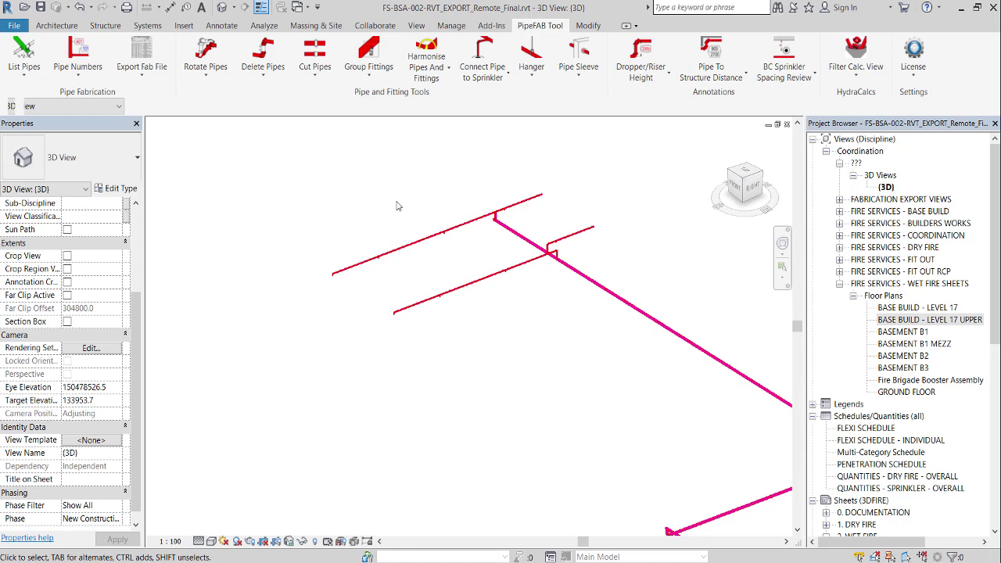
pyautogui.scroll(-8, 425, 206)
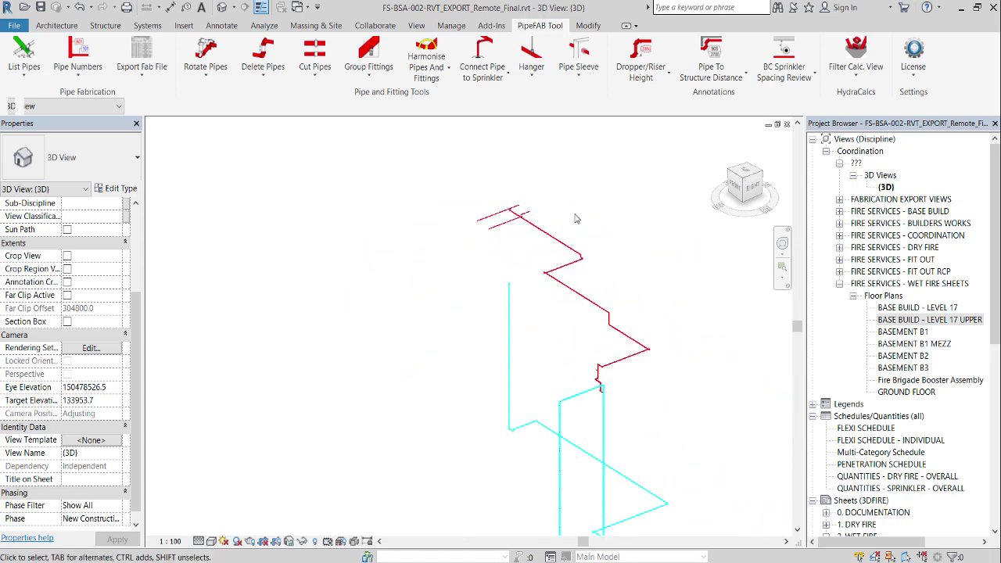
pyautogui.scroll(8, 550, 279)
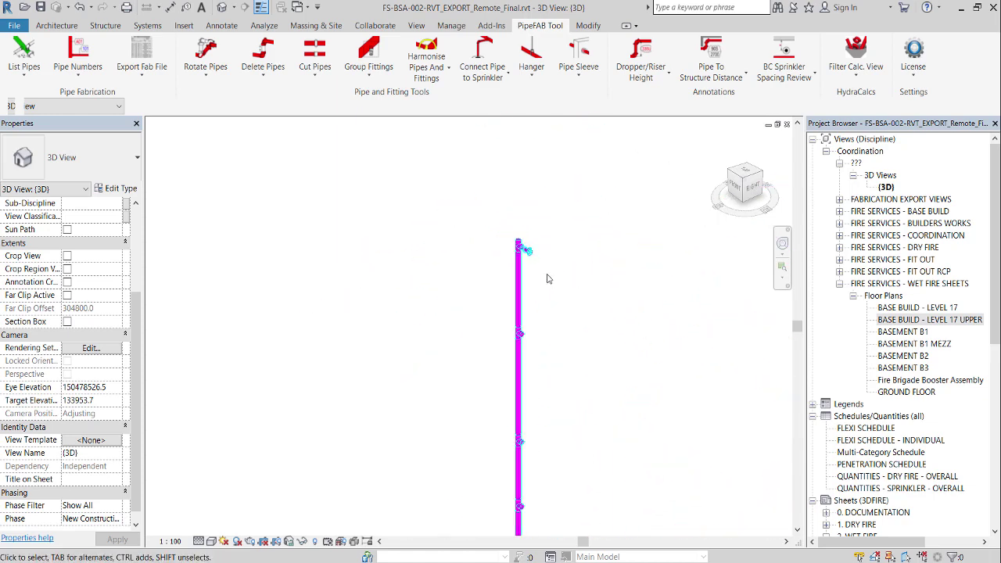
pyautogui.scroll(-4, 425, 205)
pyautogui.scroll(5, 615, 392)
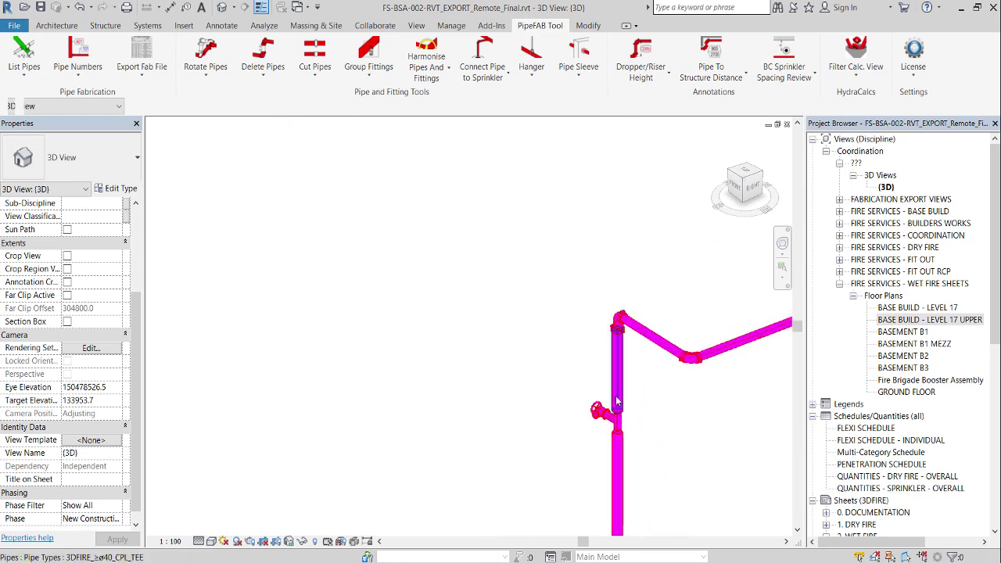
pyautogui.scroll(-2, 554, 240)
pyautogui.scroll(-5, 554, 240)
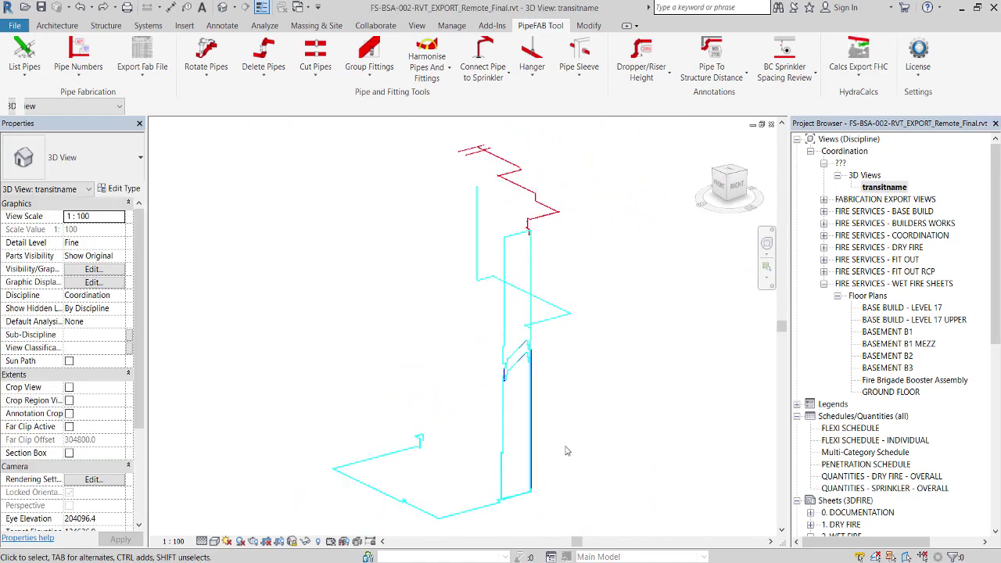
# Start the hydraulic calcs export from the pump-end pipe in the transitname view, answering Yes to the hidden elements question.
pyautogui.scroll(5, 391, 472)
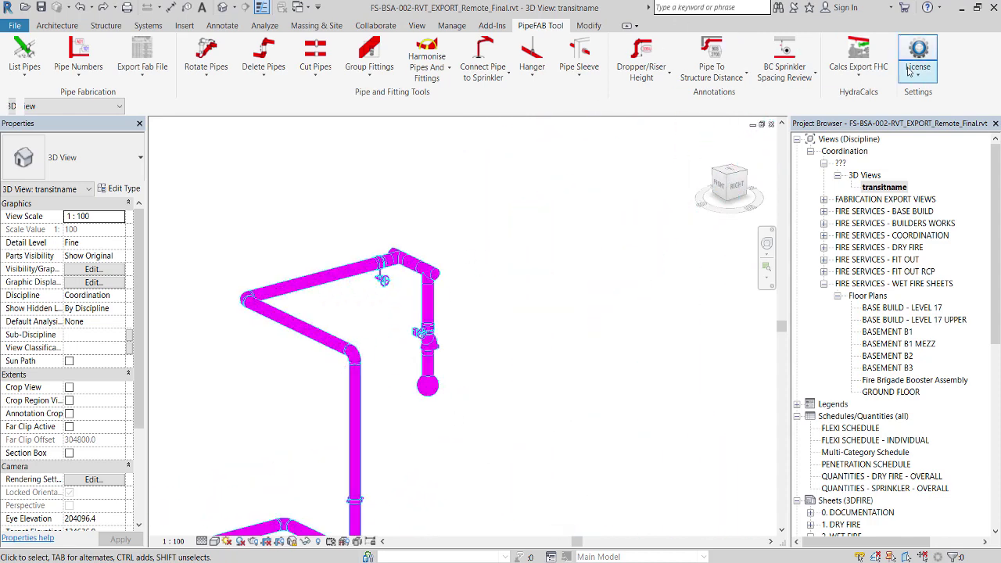
pyautogui.click(860, 73)
pyautogui.click(883, 166)
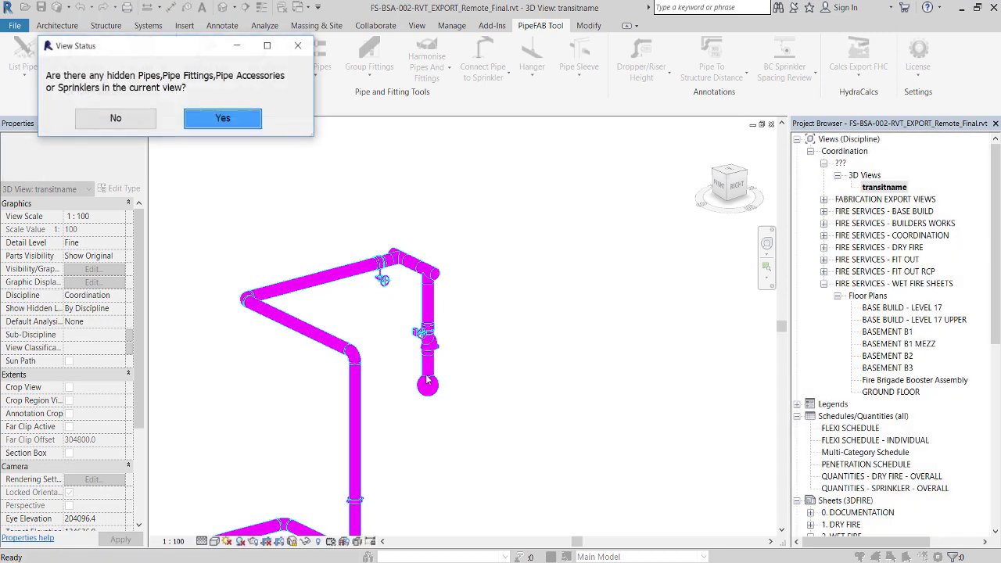
pyautogui.click(253, 123)
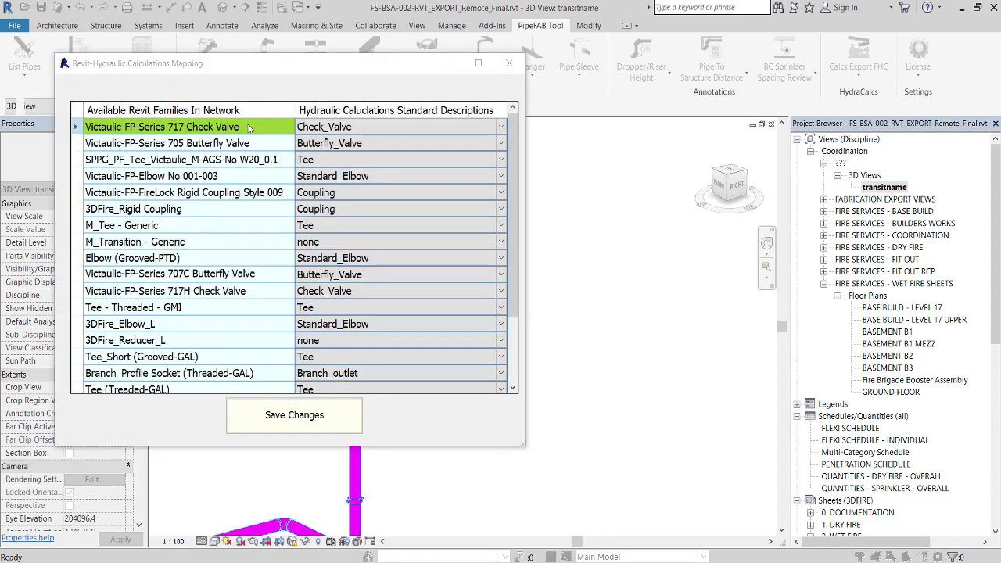
# Map the Landing Valve-Horizontal(L-R) and Landing Valve-Horizontal(R-L) families to Hydrant and save the mapping changes.
pyautogui.scroll(-3, 279, 192)
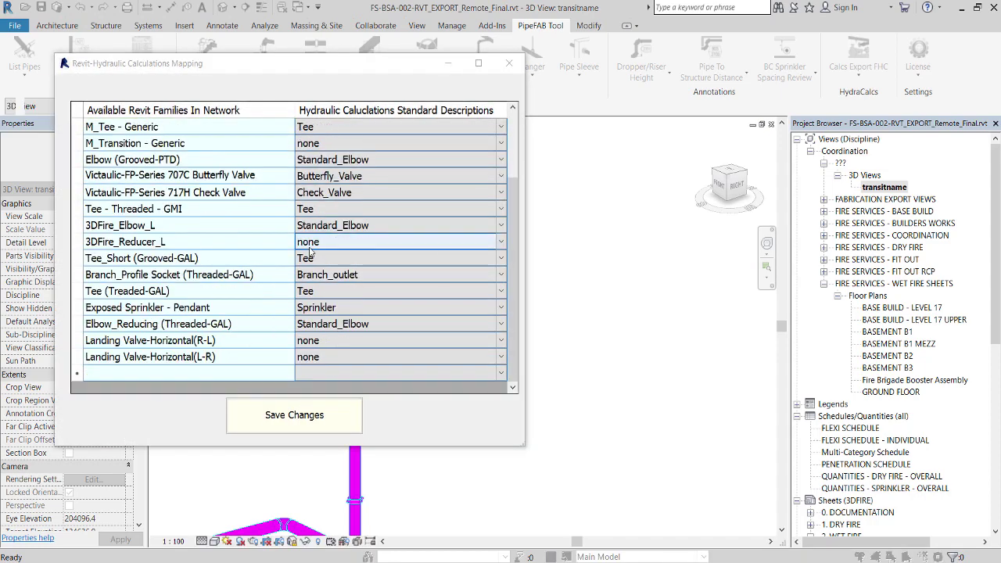
pyautogui.click(501, 358)
pyautogui.click(501, 359)
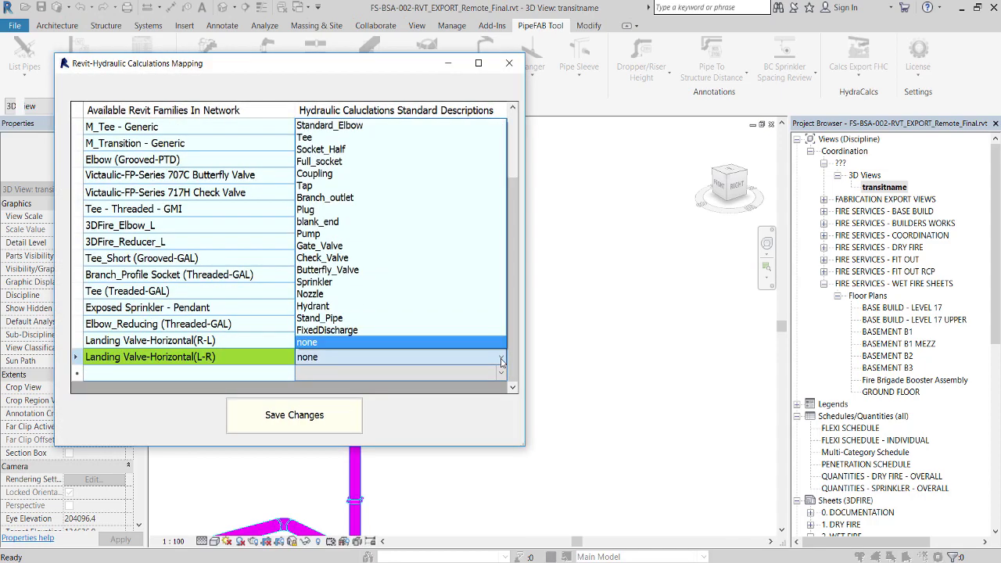
pyautogui.click(372, 312)
pyautogui.click(419, 341)
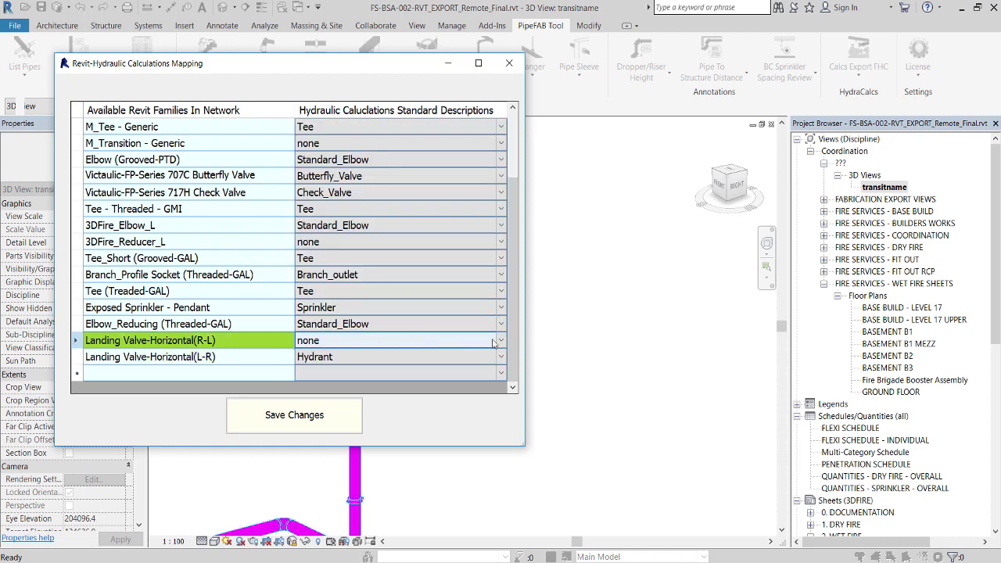
pyautogui.click(501, 341)
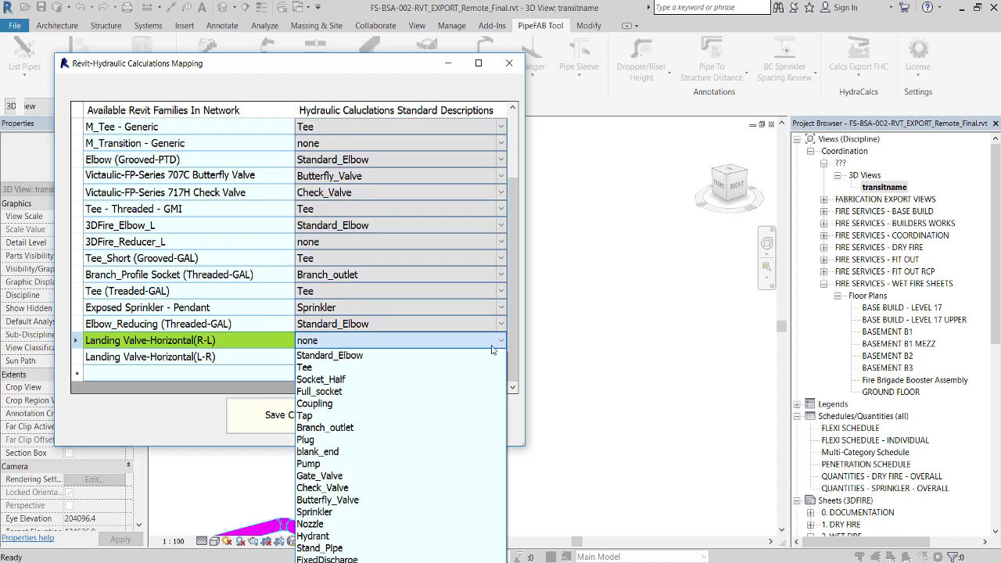
pyautogui.click(367, 536)
pyautogui.click(307, 416)
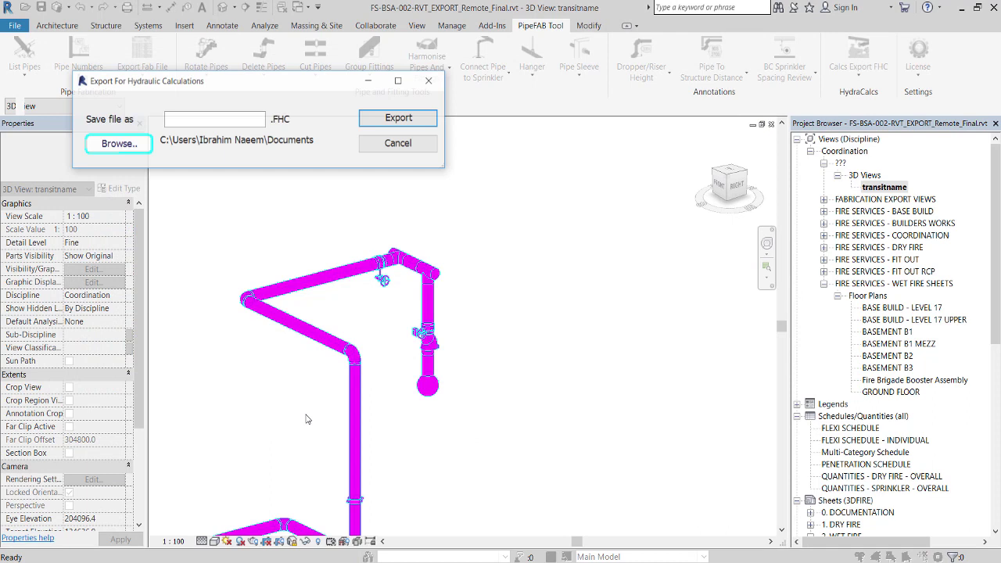
# Export the network for hydraulic calculations as Level17_Sprink_Hydrant in the Documents folder and dismiss the export status.
pyautogui.click(232, 122)
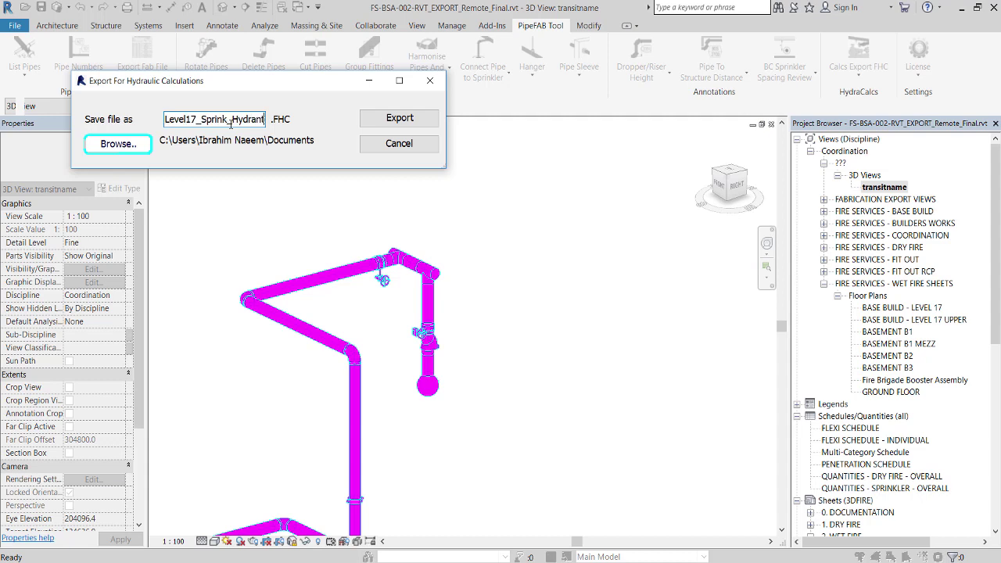
pyautogui.click(374, 122)
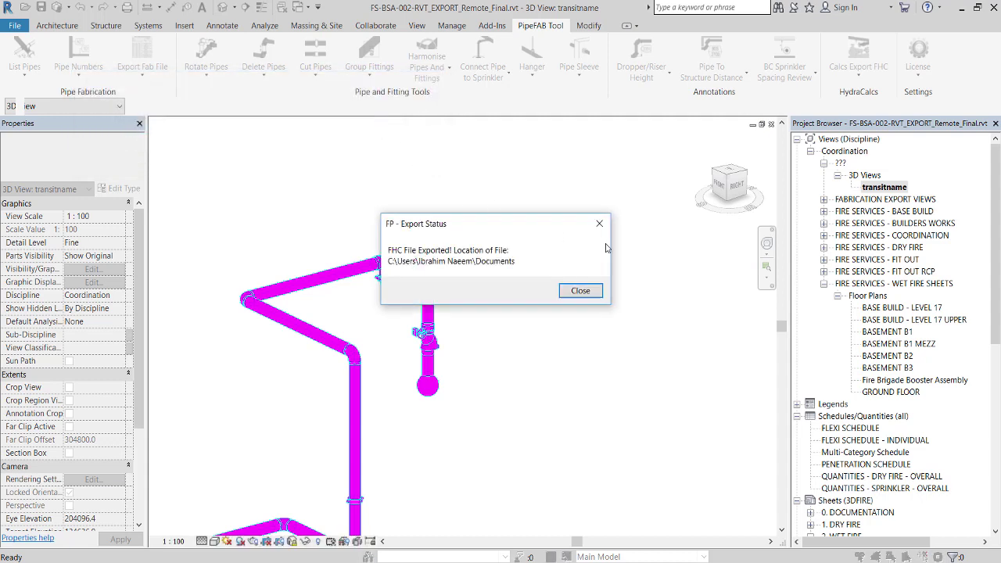
pyautogui.click(580, 291)
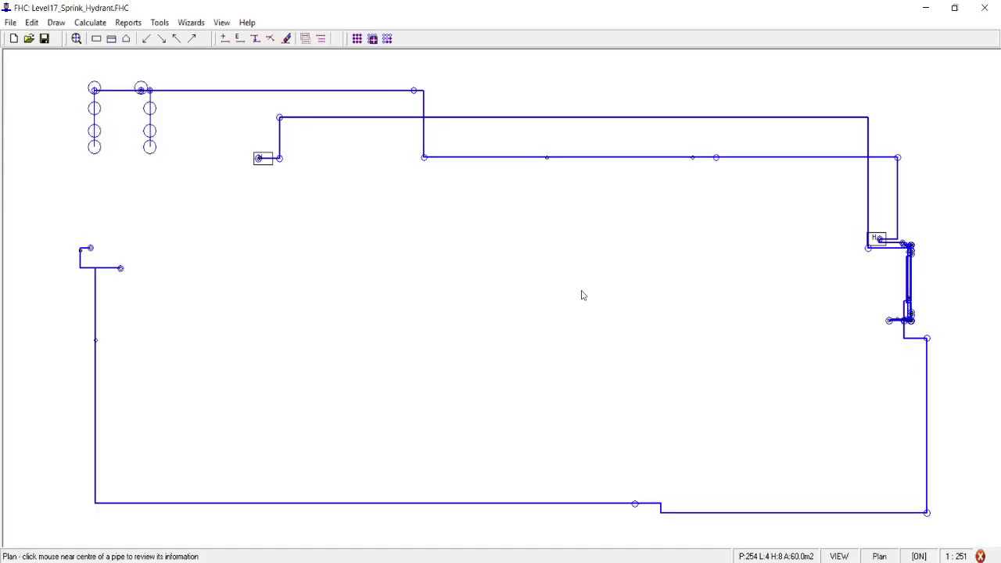
# Switch to FHC and examine the Level17_Sprink_Hydrant network in isometric, side, front and plan views, ending on the south-east isometric.
pyautogui.click(192, 39)
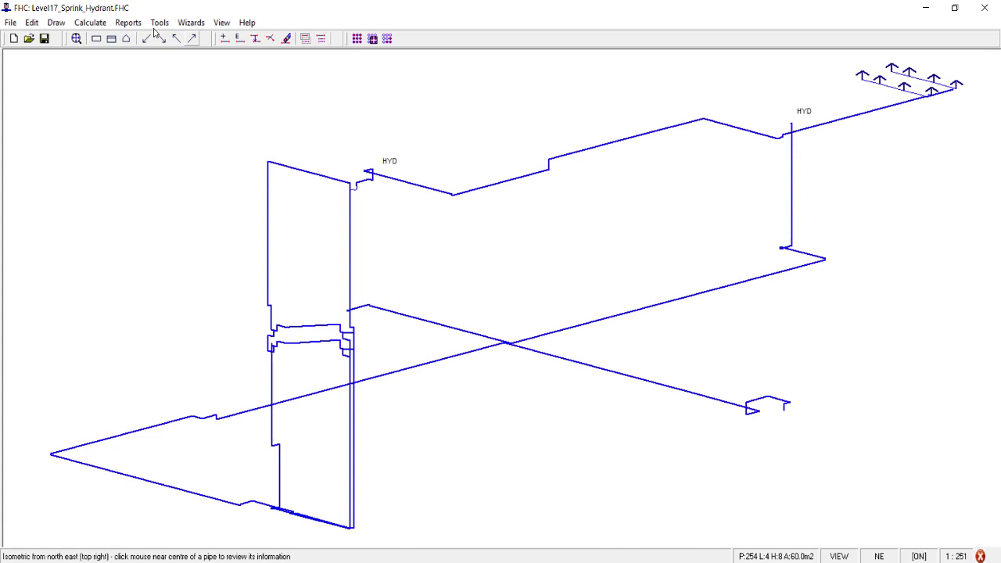
pyautogui.click(178, 39)
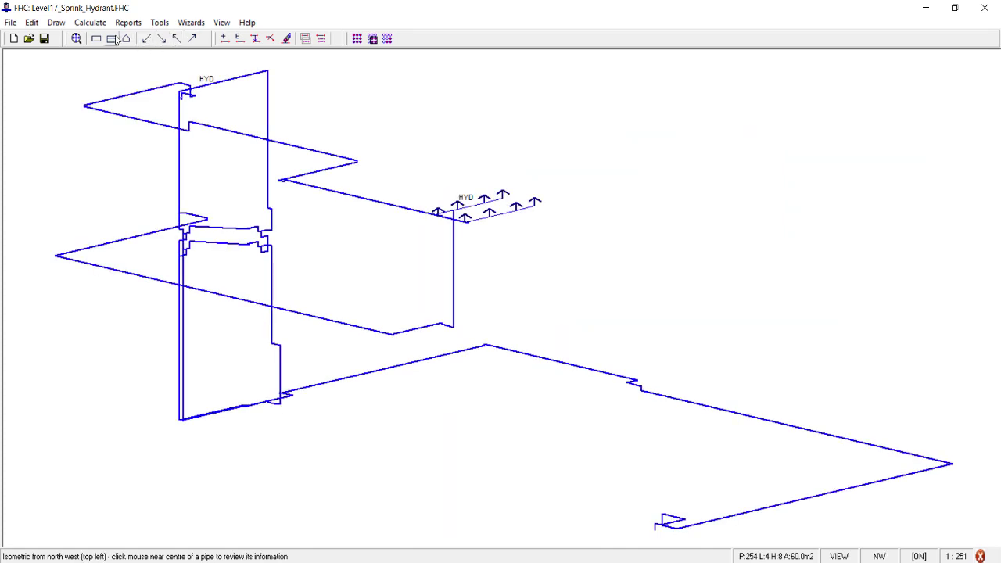
pyautogui.click(113, 39)
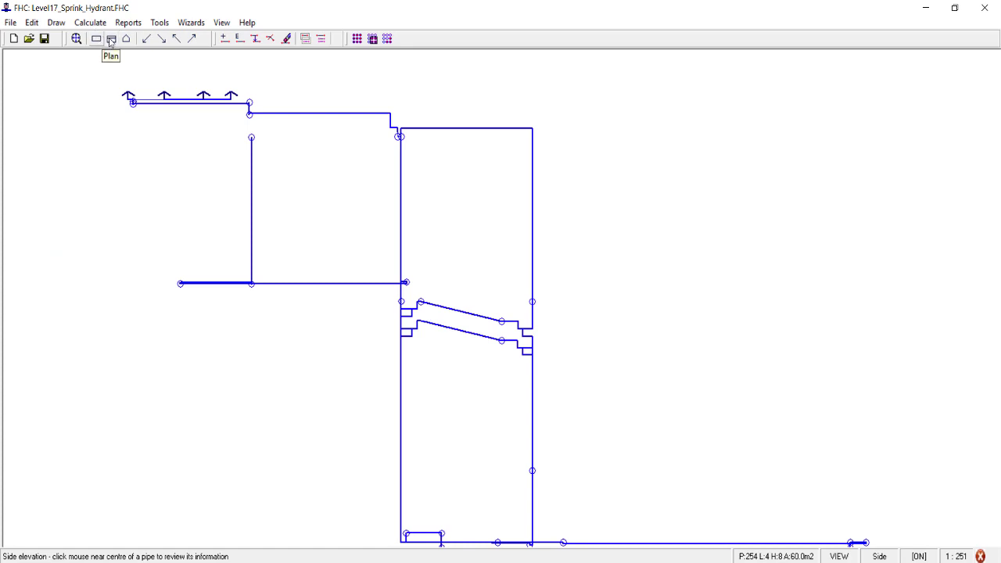
pyautogui.click(97, 38)
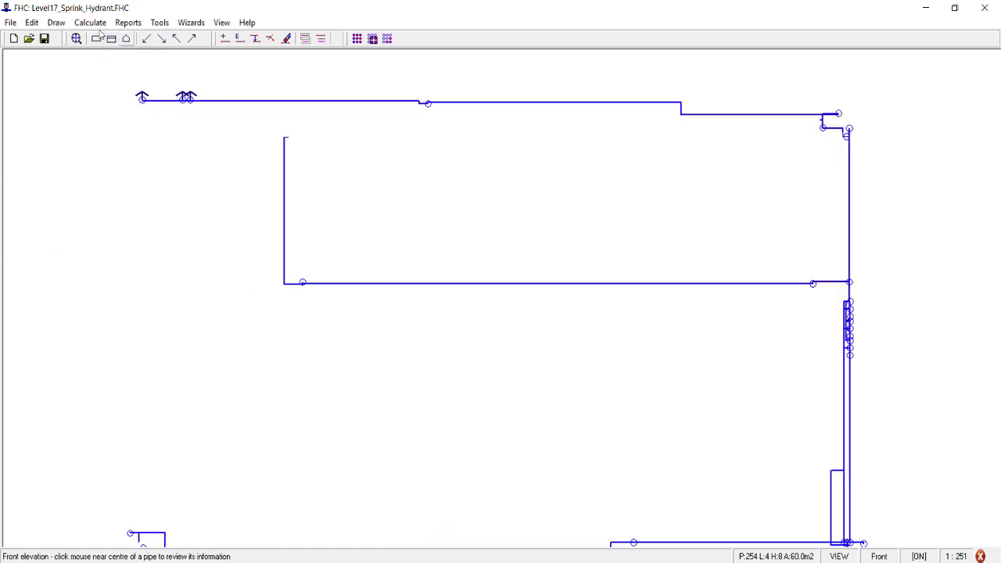
pyautogui.click(77, 39)
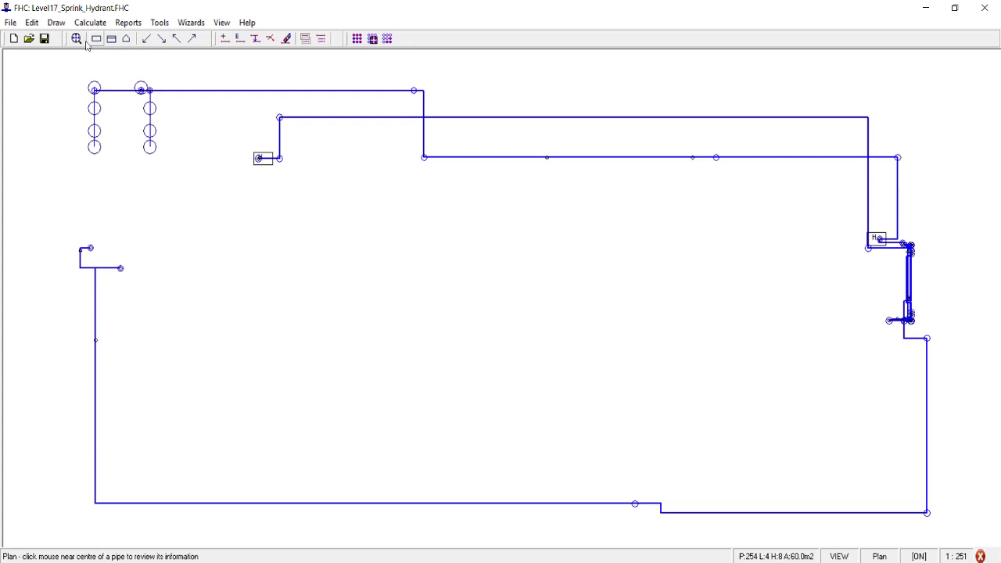
pyautogui.click(191, 39)
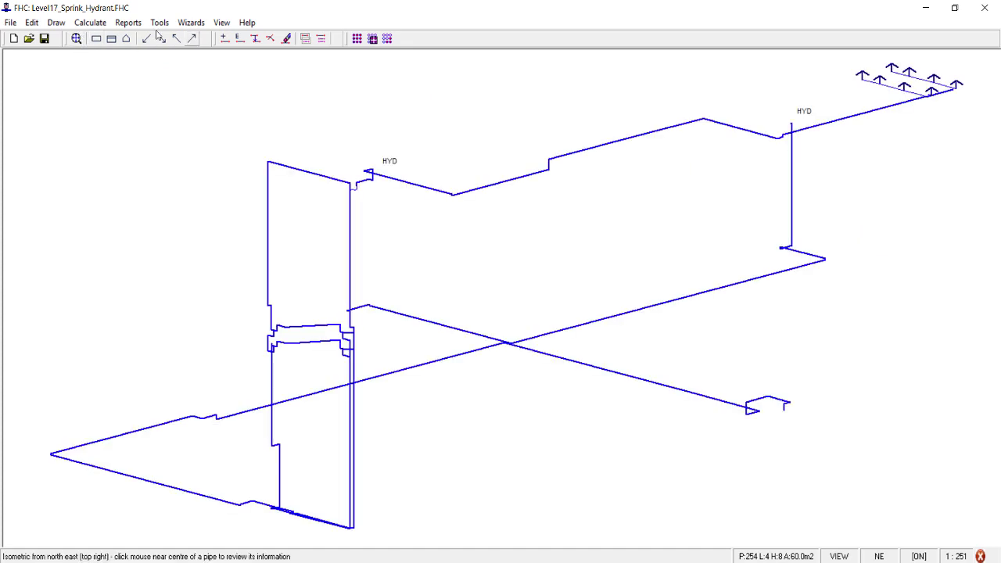
pyautogui.click(177, 38)
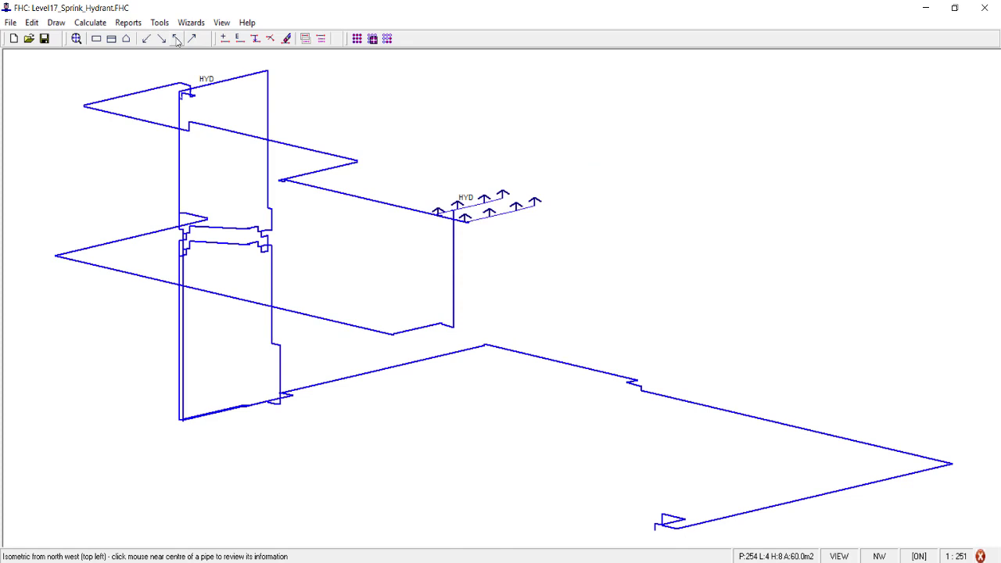
pyautogui.click(161, 39)
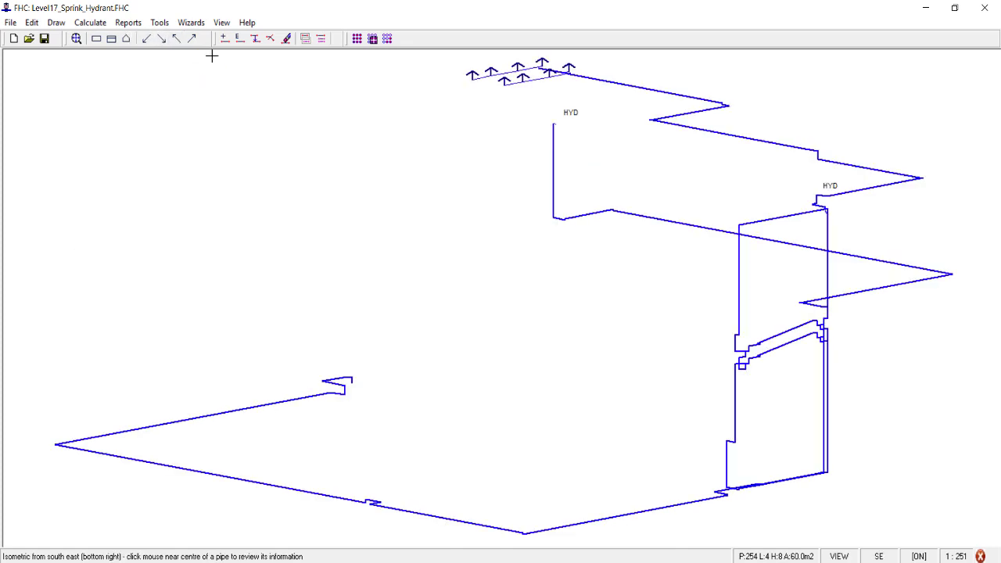
# Review the pipe data of a sprinkler range pipe and of the upper HYD outlet pipe, leaving both without changes.
pyautogui.click(431, 62)
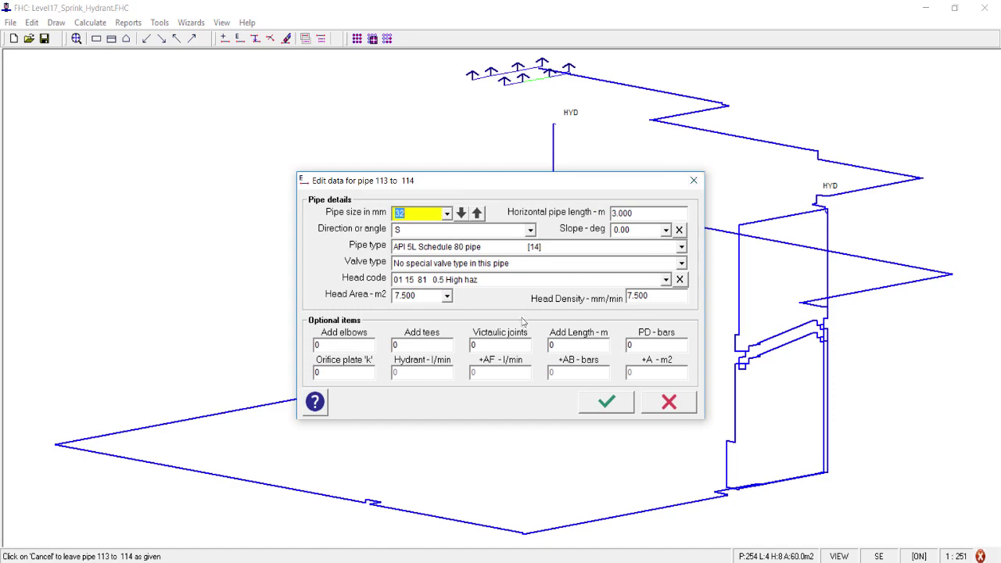
pyautogui.click(693, 180)
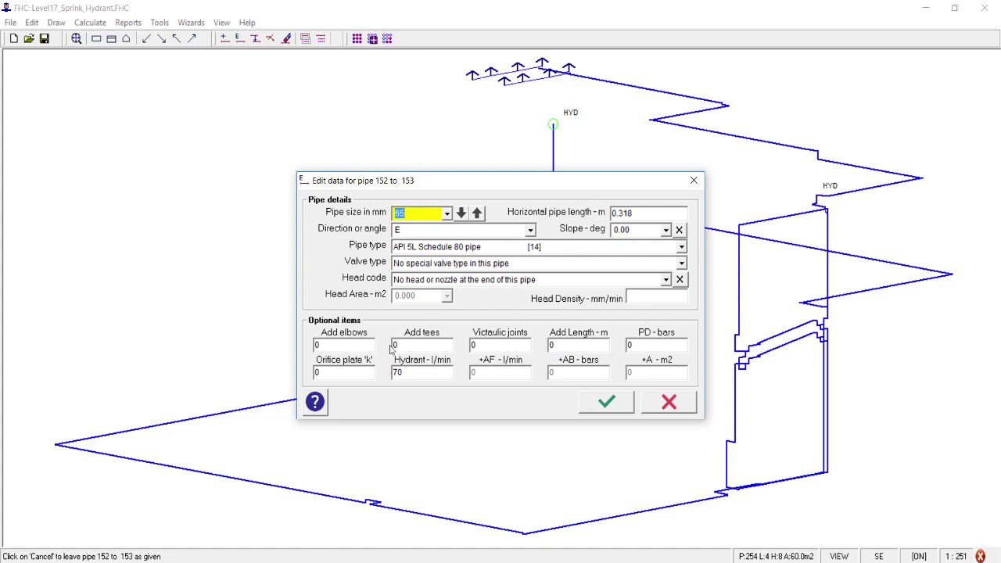
pyautogui.click(688, 403)
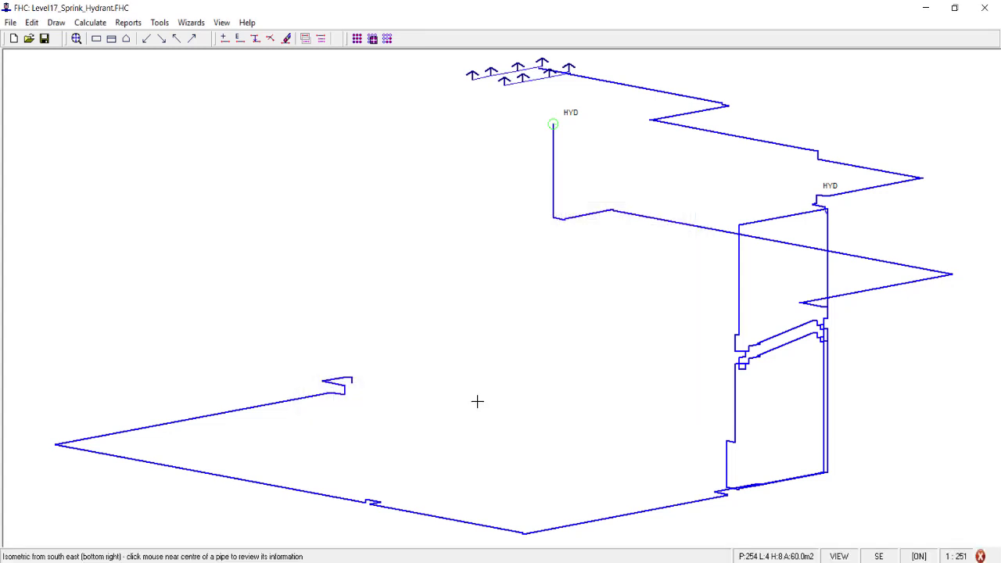